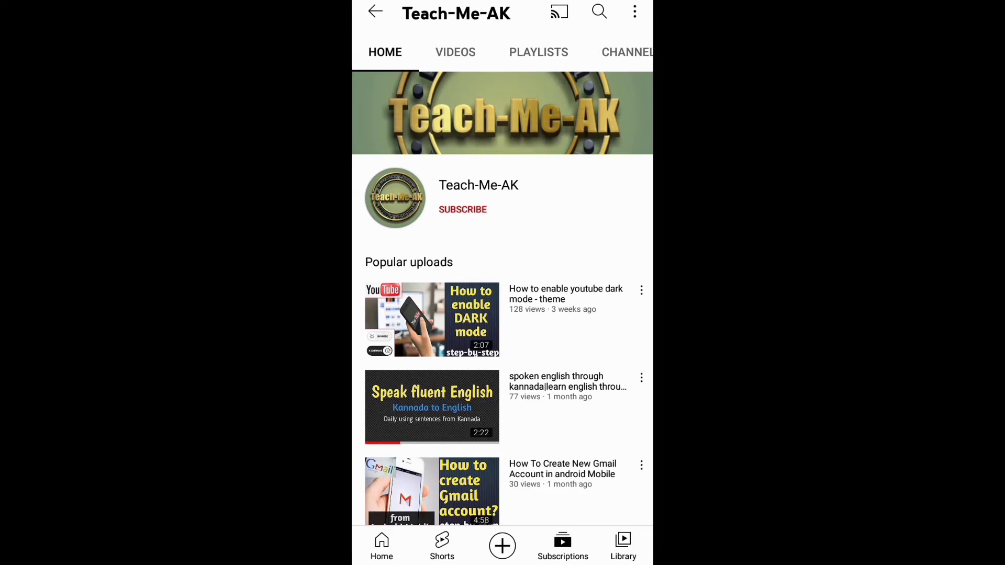
Subscribe to Teach-Me-AK and set its bell to All notifications
click(463, 209)
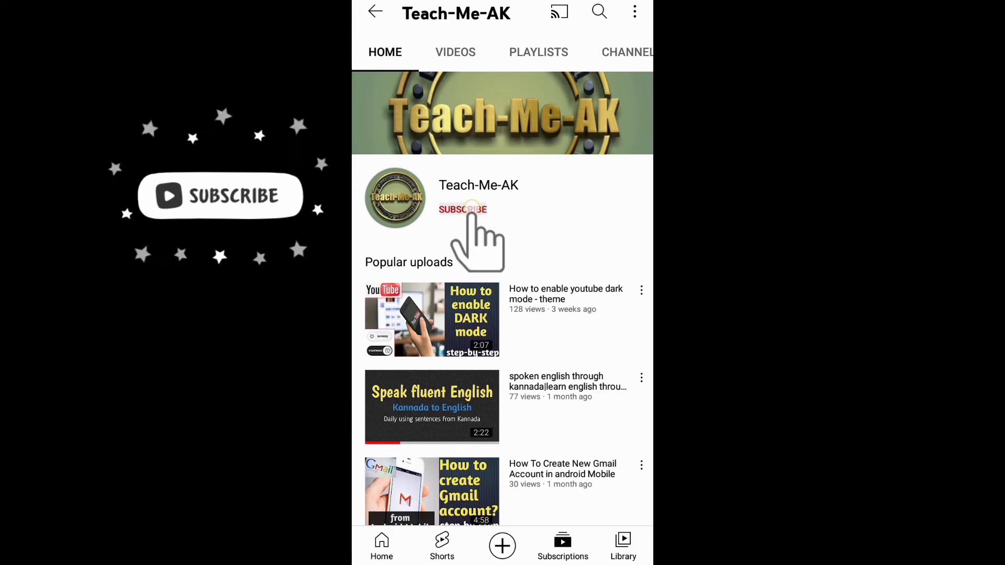
click(630, 209)
click(577, 214)
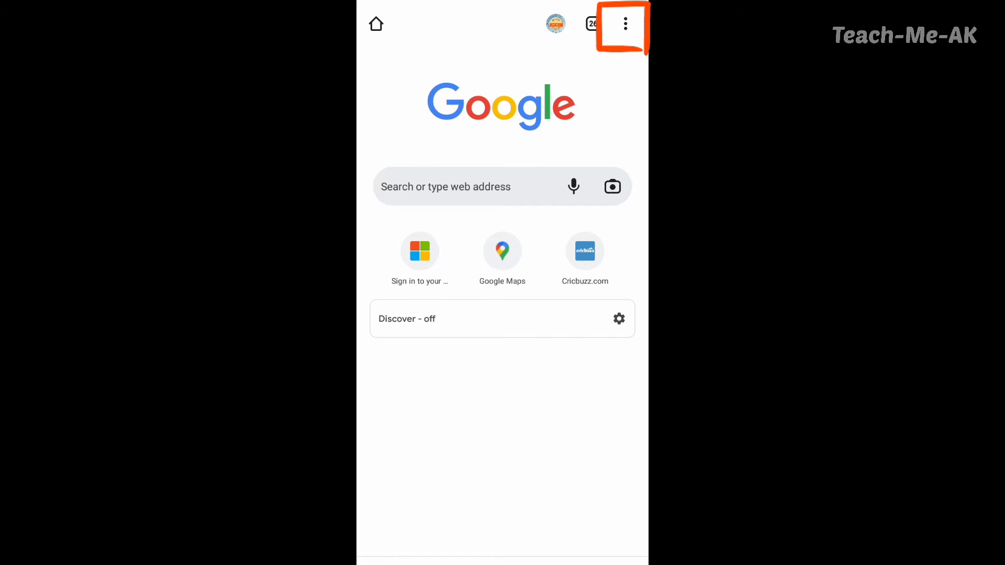
Open Chrome's Settings from the three-dot menu
click(625, 24)
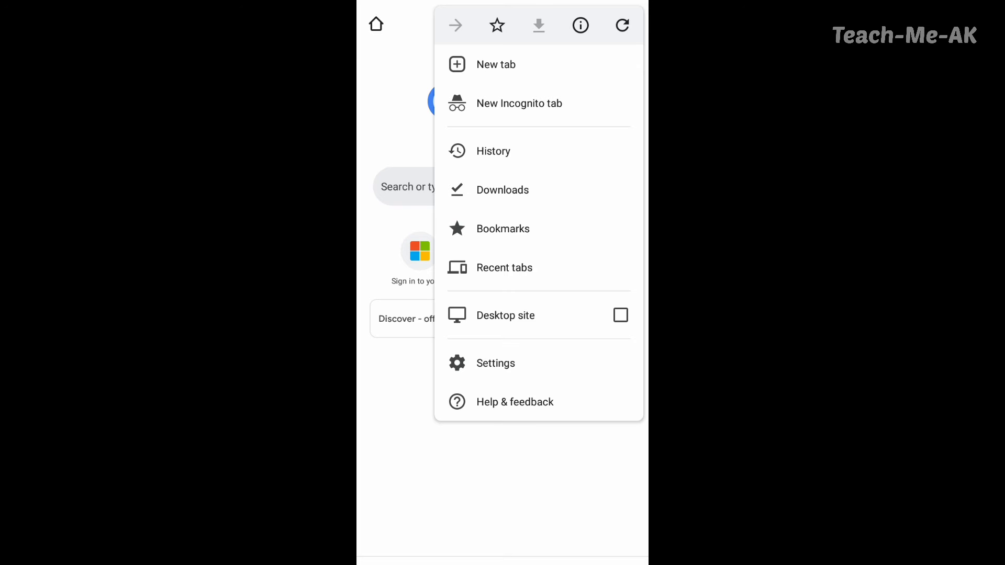
click(495, 362)
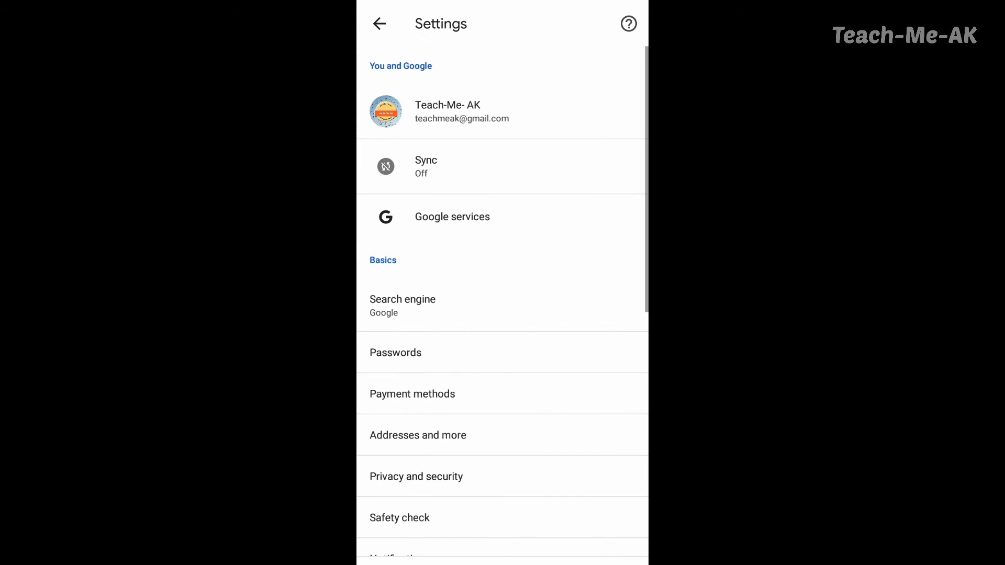
scroll(511, 456, down, 5)
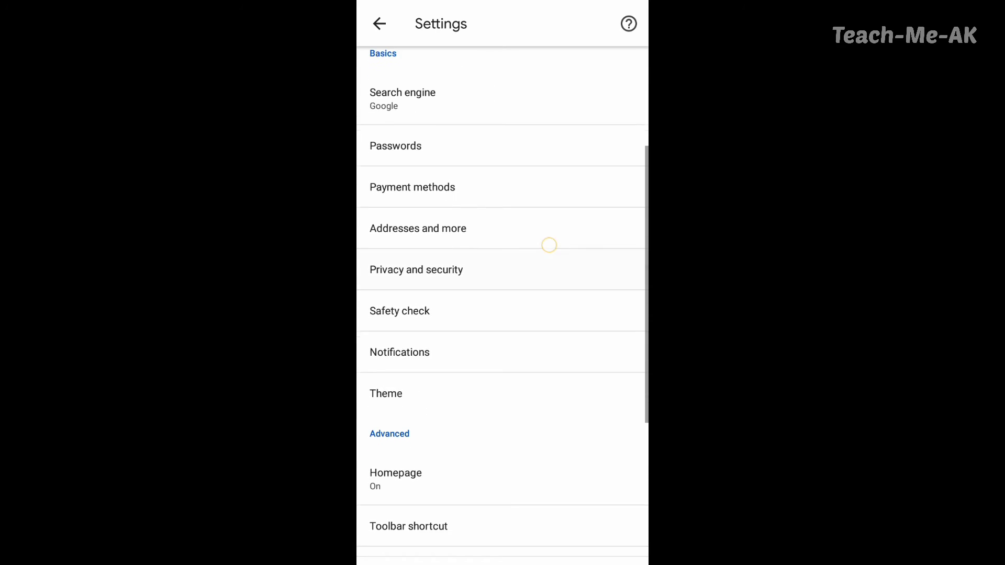
scroll(541, 430, down, 4)
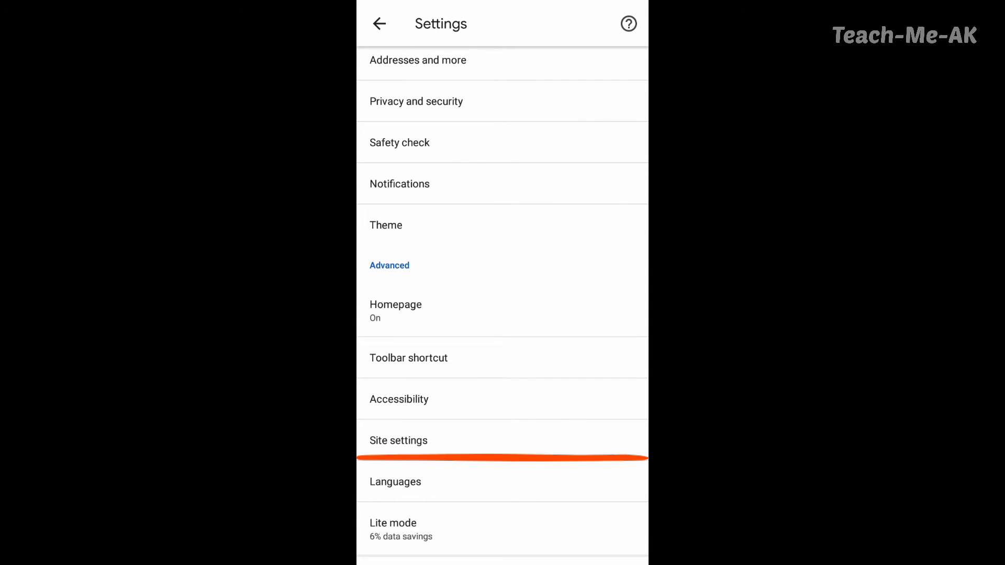
Open Site settings from Chrome's Settings page
click(498, 441)
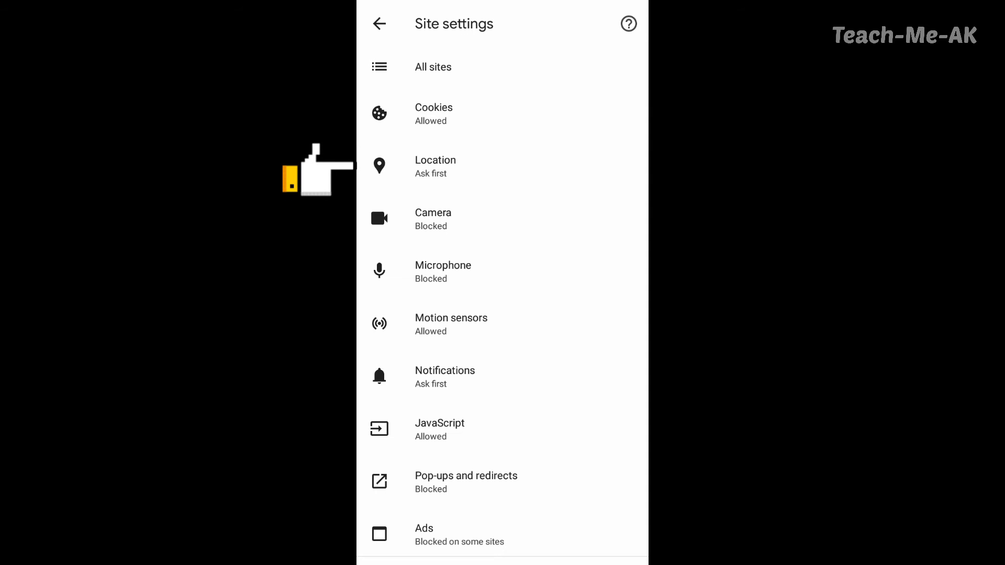
Open the Location permission page and collapse its Allowed - 5 list
click(524, 167)
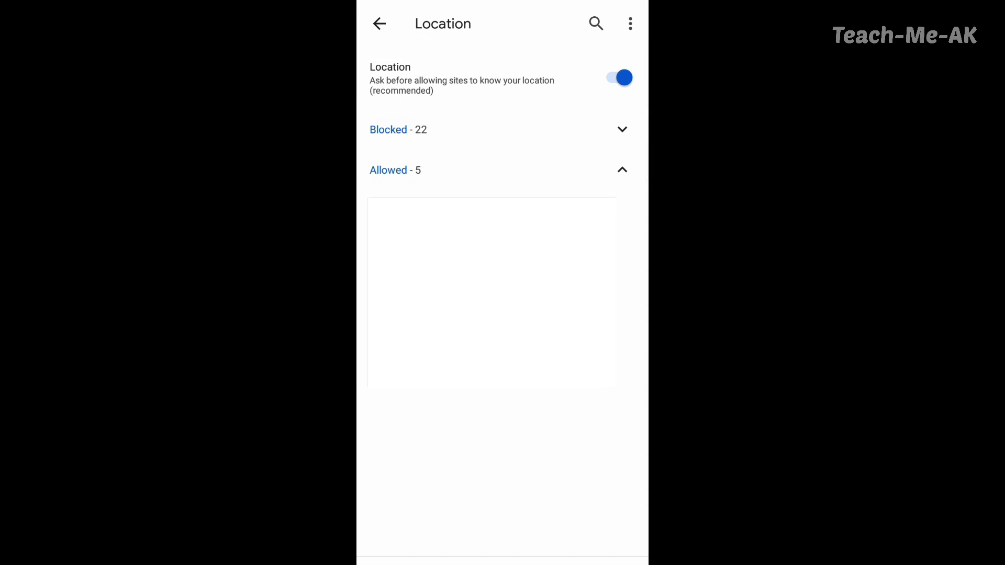
click(550, 170)
Switch the Location toggle off so it reads Blocked
click(618, 77)
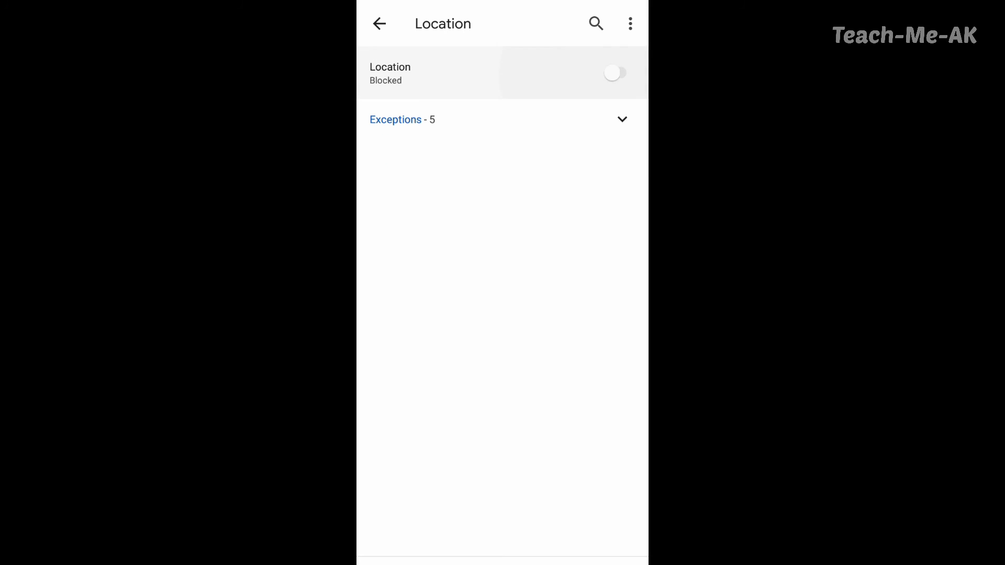